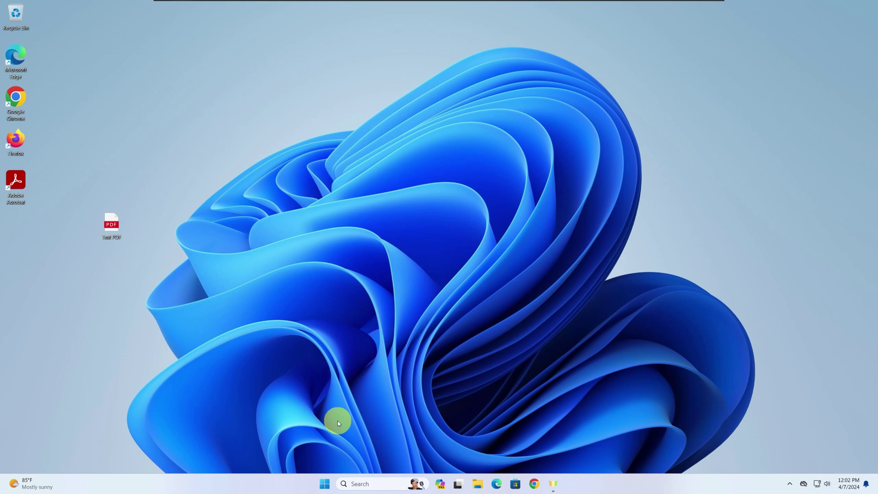
Step: Open Settings from Start and navigate to Apps > Default apps
{"action": "left_click", "coordinate": [324, 484]}
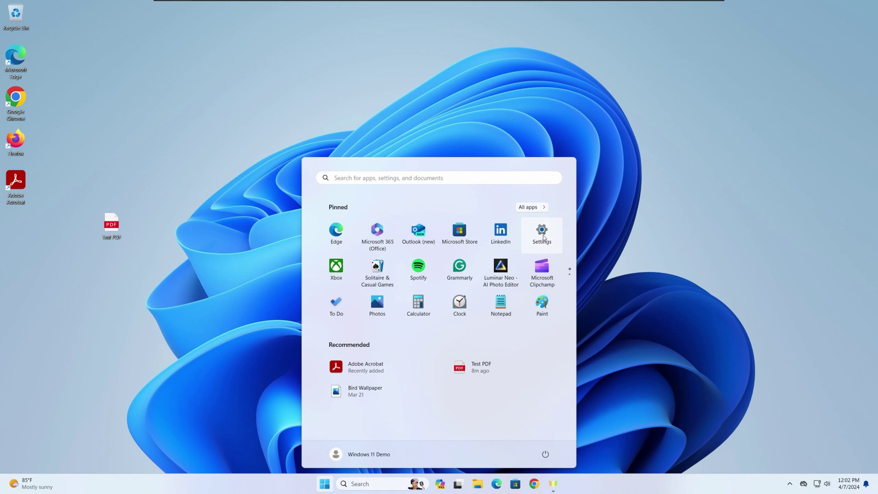
{"action": "left_click", "coordinate": [544, 236]}
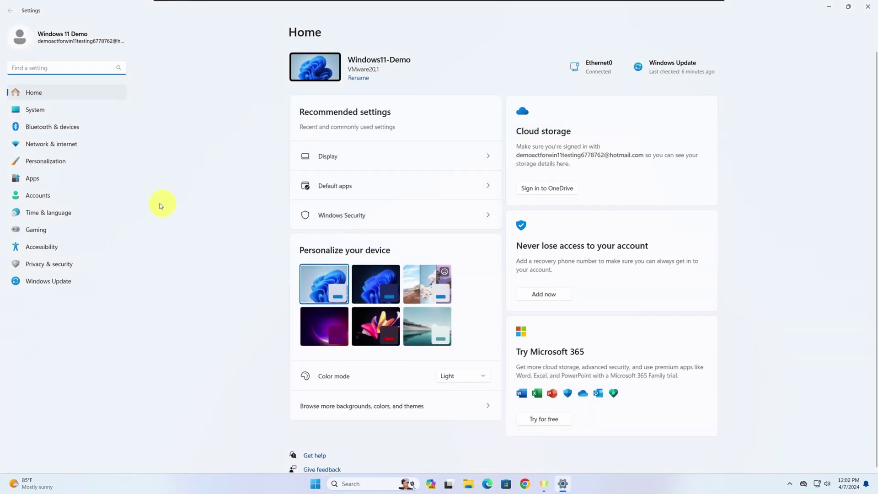
{"action": "left_click", "coordinate": [41, 179]}
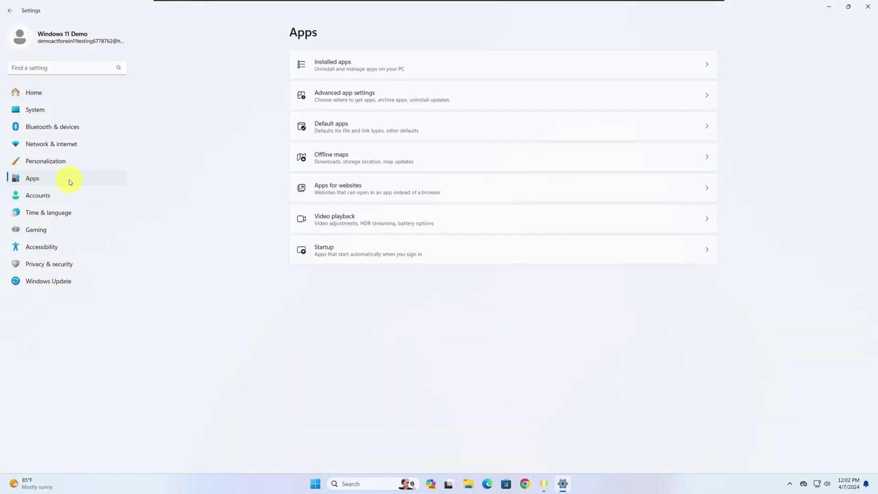
{"action": "left_click", "coordinate": [412, 128]}
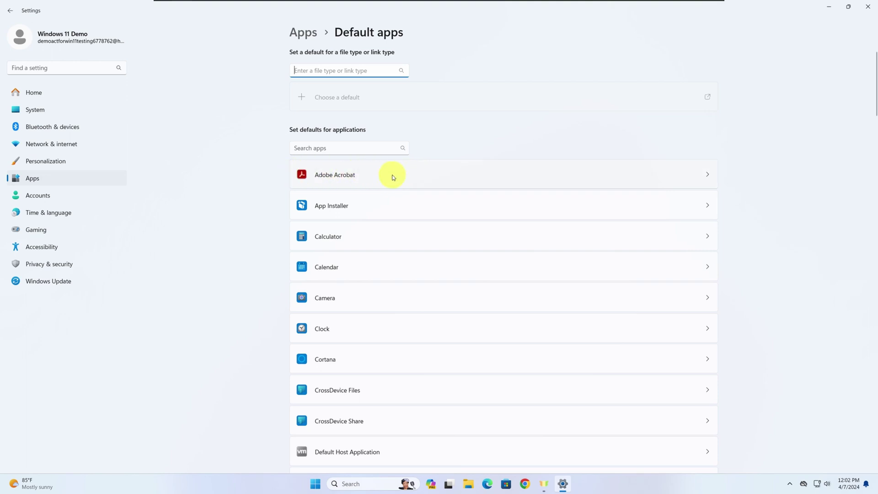
Step: Set Adobe Acrobat as the .pdf default app and minimize Settings to the desktop
{"action": "left_click", "coordinate": [392, 178]}
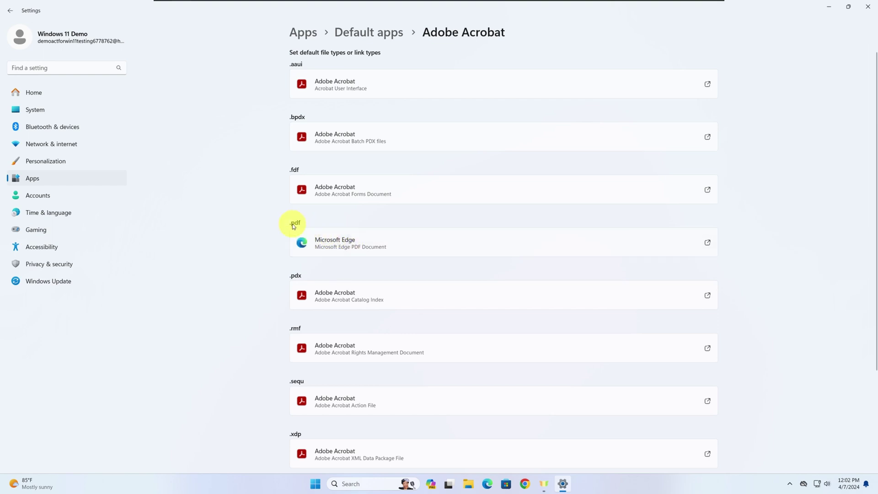
{"action": "left_click", "coordinate": [433, 242]}
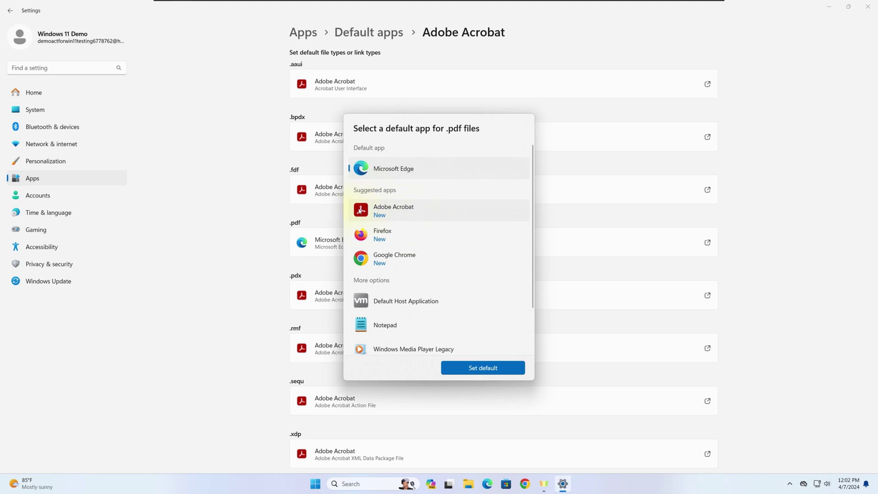
{"action": "left_click", "coordinate": [360, 210]}
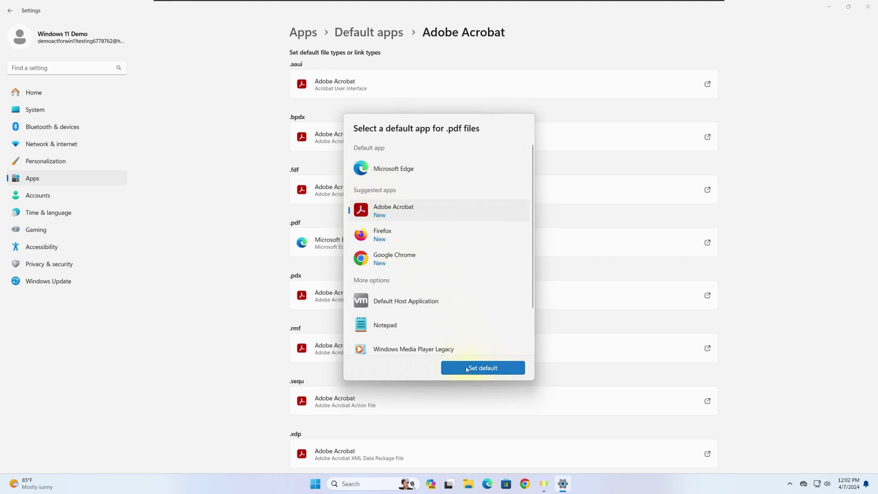
{"action": "left_click", "coordinate": [494, 368]}
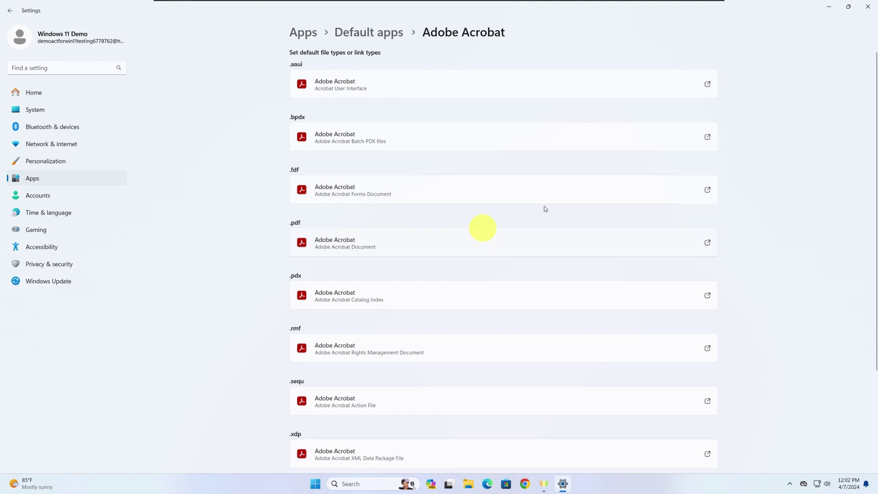
{"action": "left_click", "coordinate": [829, 7]}
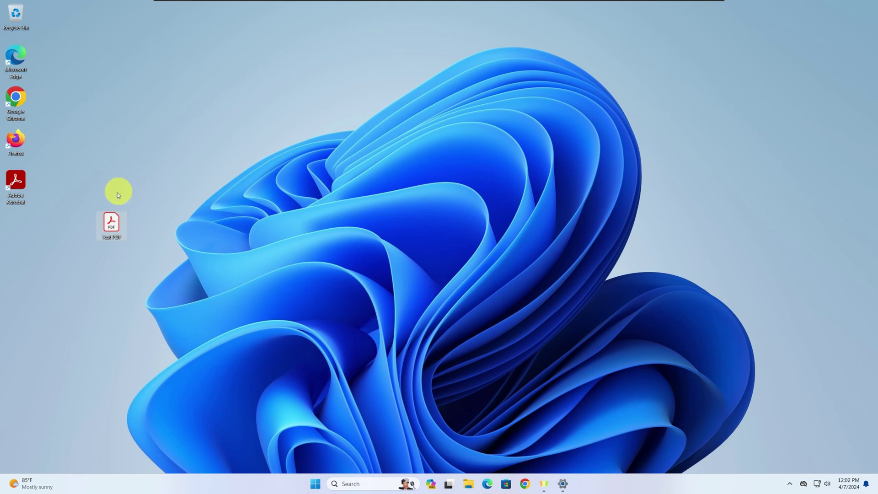
Step: Open Test PDF in Acrobat Reader, dismiss the welcome notice and tour, and zoom out
{"action": "double_click", "coordinate": [112, 223]}
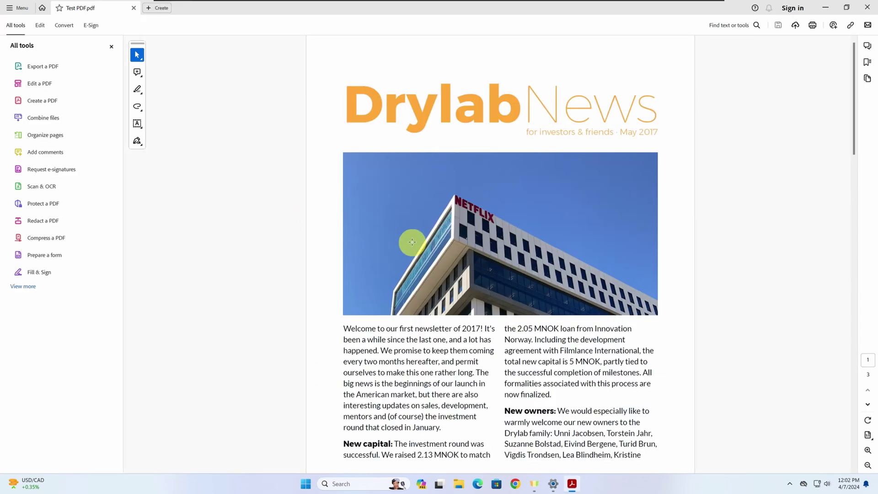
{"action": "scroll", "coordinate": [411, 242], "scroll_direction": "down", "scroll_amount": 5}
{"action": "scroll", "coordinate": [411, 242], "scroll_direction": "down", "scroll_amount": 5}
{"action": "scroll", "coordinate": [412, 242], "scroll_direction": "down", "scroll_amount": 5}
{"action": "scroll", "coordinate": [413, 242], "scroll_direction": "down", "scroll_amount": 5}
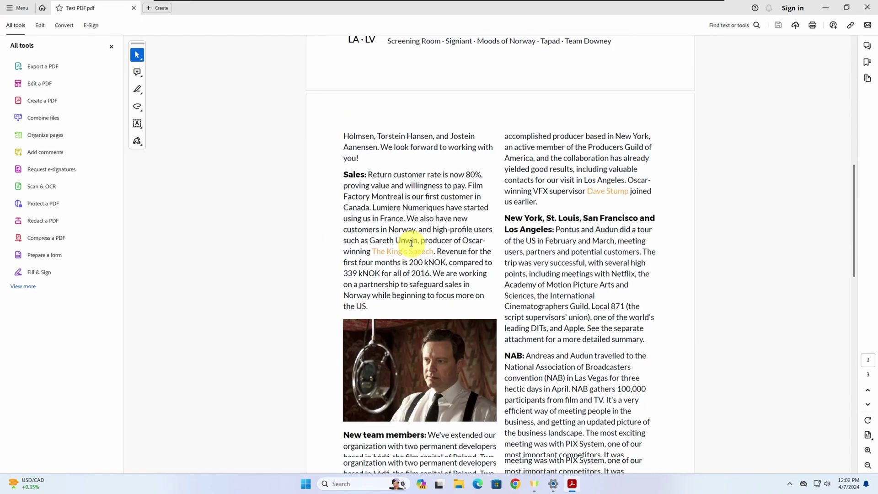
{"action": "scroll", "coordinate": [343, 247], "scroll_direction": "down", "scroll_amount": 5}
{"action": "scroll", "coordinate": [315, 257], "scroll_direction": "down", "scroll_amount": 5}
{"action": "scroll", "coordinate": [315, 257], "scroll_direction": "down", "scroll_amount": 5}
{"action": "scroll", "coordinate": [315, 258], "scroll_direction": "down", "scroll_amount": 5}
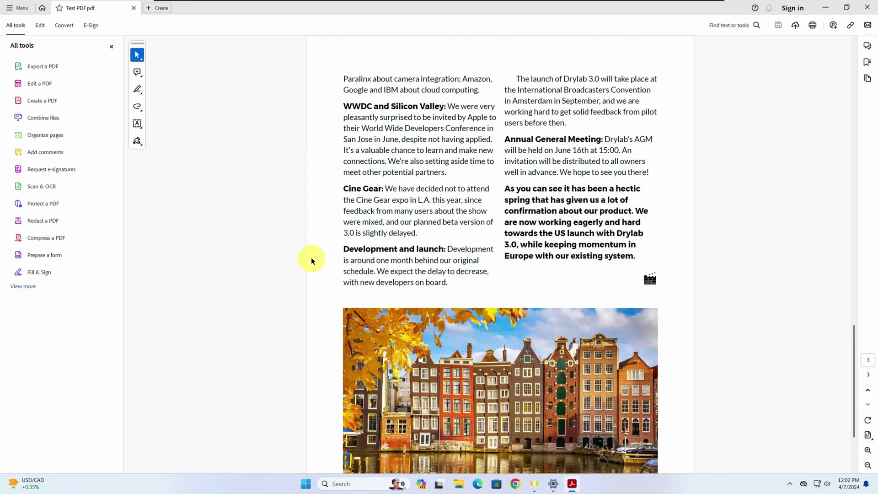
{"action": "scroll", "coordinate": [312, 259], "scroll_direction": "down", "scroll_amount": 5}
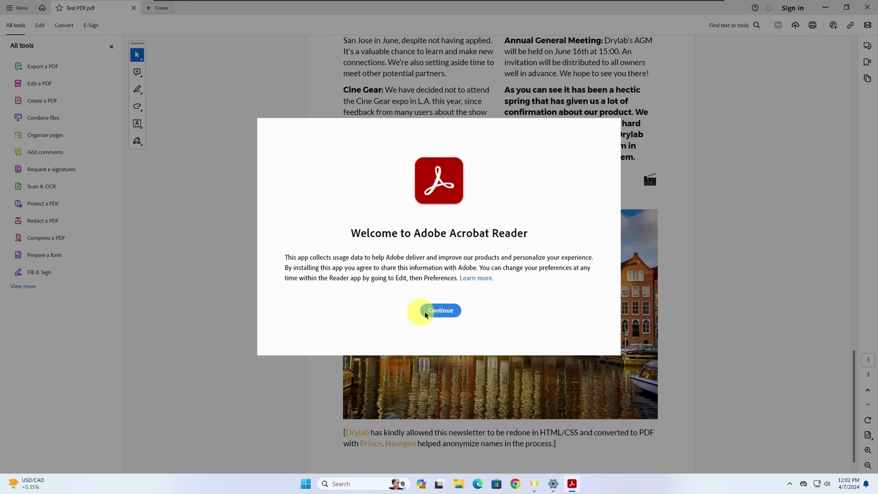
{"action": "left_click", "coordinate": [441, 310]}
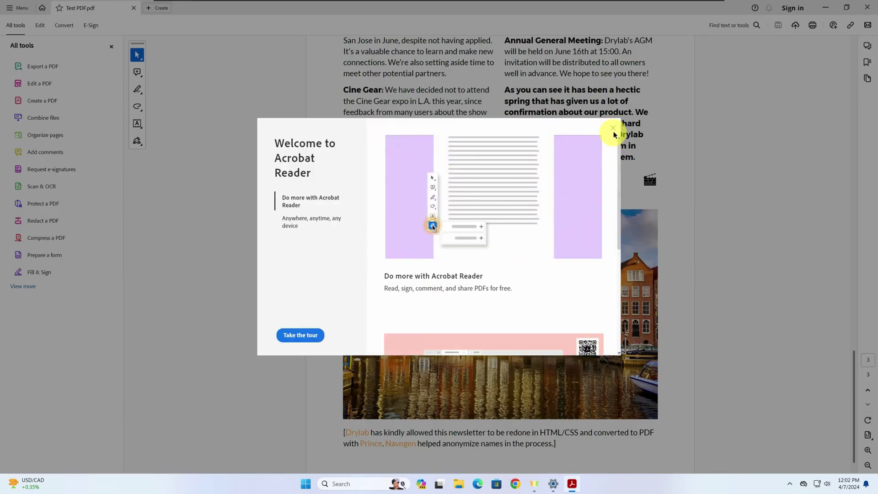
{"action": "left_click", "coordinate": [613, 128]}
{"action": "scroll", "coordinate": [686, 345], "scroll_direction": "up", "scroll_amount": 3}
{"action": "scroll", "coordinate": [693, 347], "scroll_direction": "up", "scroll_amount": 3}
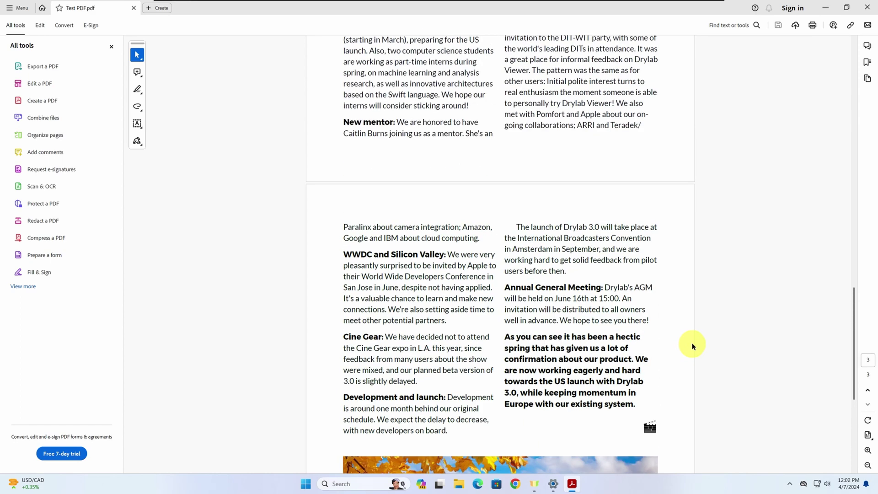
{"action": "scroll", "coordinate": [692, 347], "scroll_direction": "up", "scroll_amount": 3}
{"action": "scroll", "coordinate": [693, 346], "scroll_direction": "up", "scroll_amount": 3}
{"action": "scroll", "coordinate": [693, 347], "scroll_direction": "up", "scroll_amount": 3}
{"action": "scroll", "coordinate": [694, 347], "scroll_direction": "up", "scroll_amount": 3}
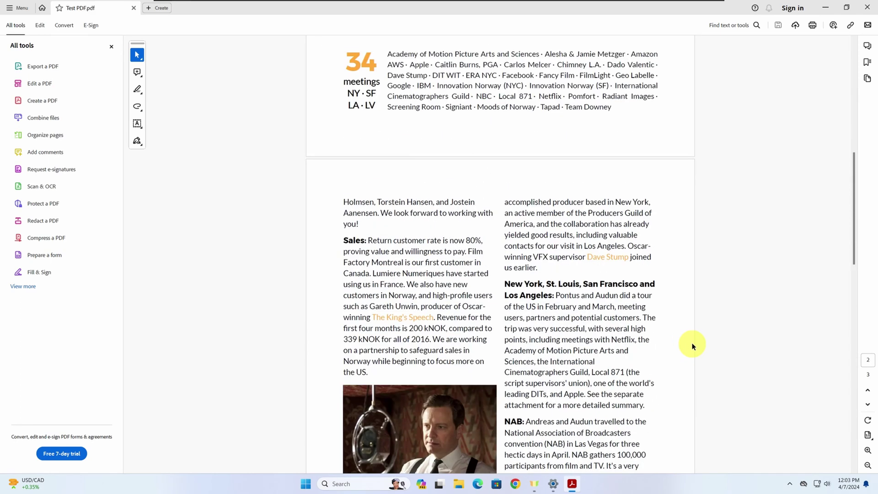
{"action": "scroll", "coordinate": [693, 347], "scroll_direction": "up", "scroll_amount": 3}
{"action": "scroll", "coordinate": [693, 347], "scroll_direction": "up", "scroll_amount": 3}
{"action": "scroll", "coordinate": [693, 346], "scroll_direction": "up", "scroll_amount": 3}
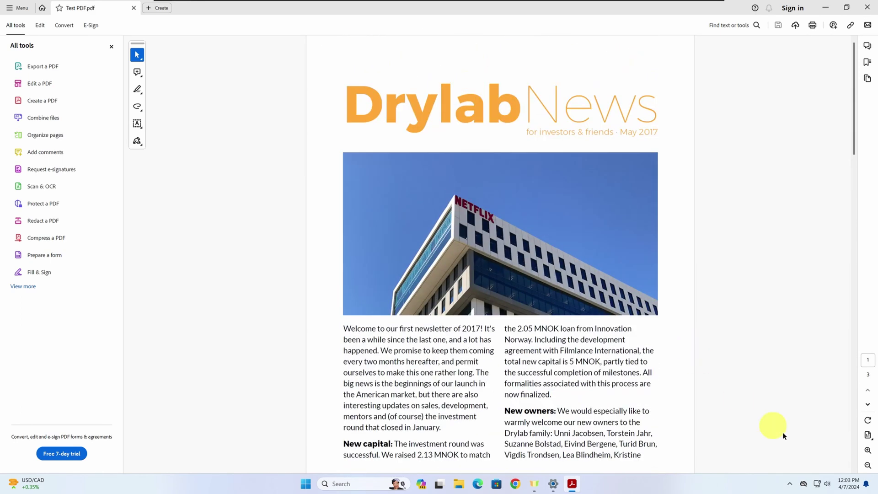
{"action": "left_click", "coordinate": [868, 466]}
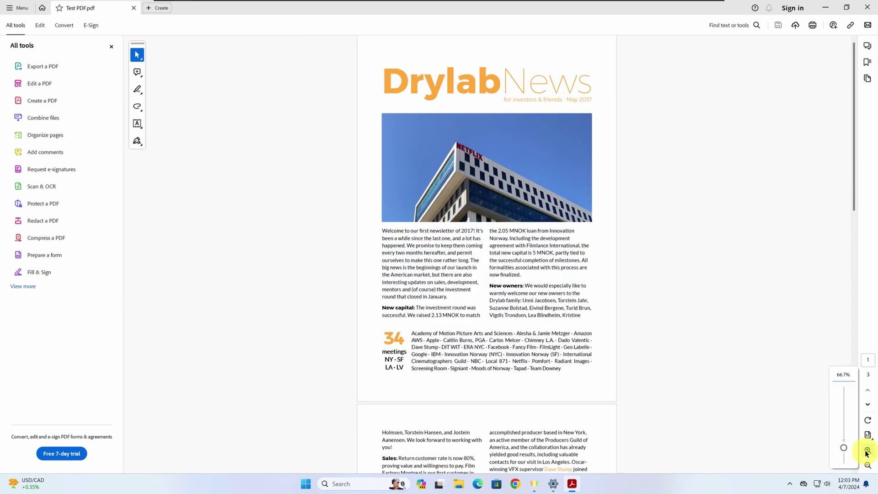